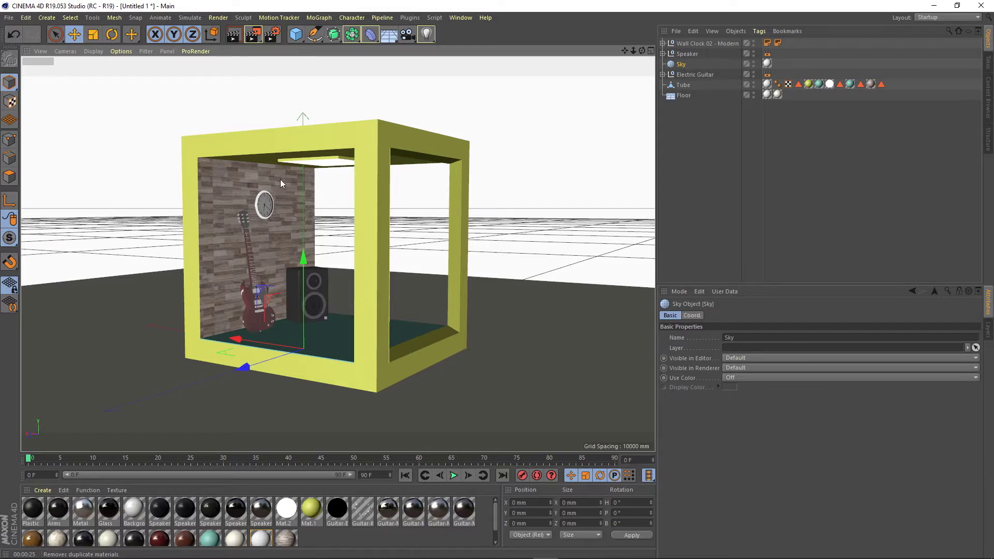
Step: Check the render settings for 1280×720 output and saving as scene.jpg
left_click(274, 34)
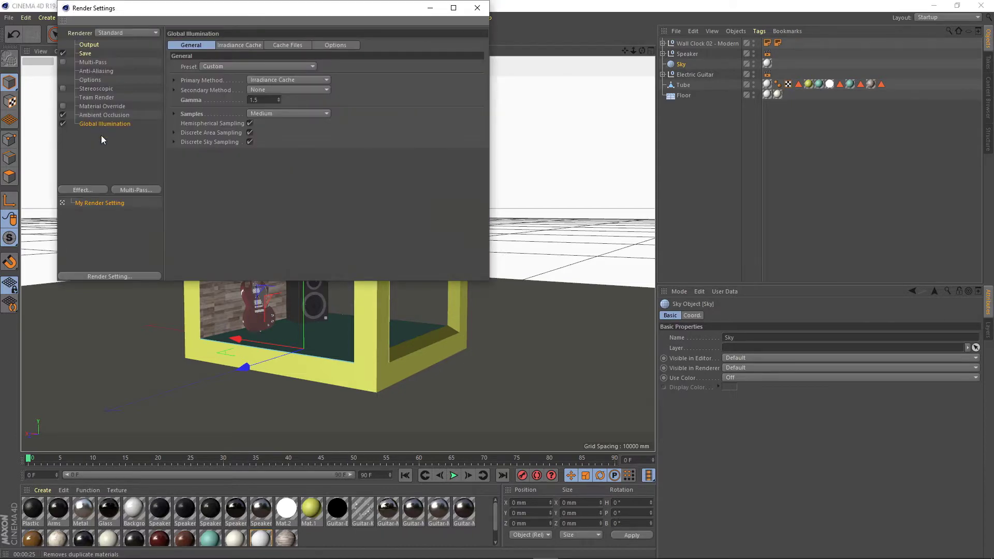
left_click(478, 8)
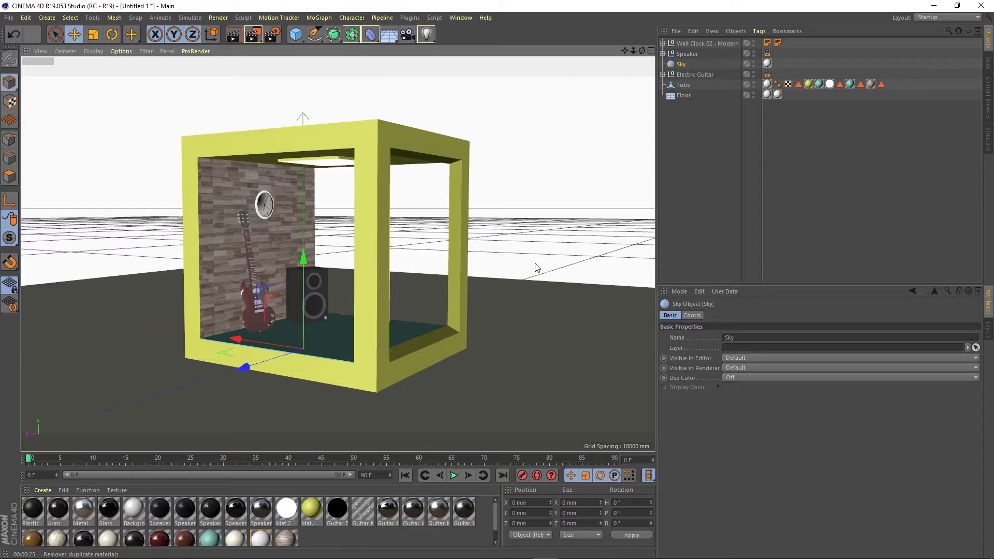
left_click(445, 260)
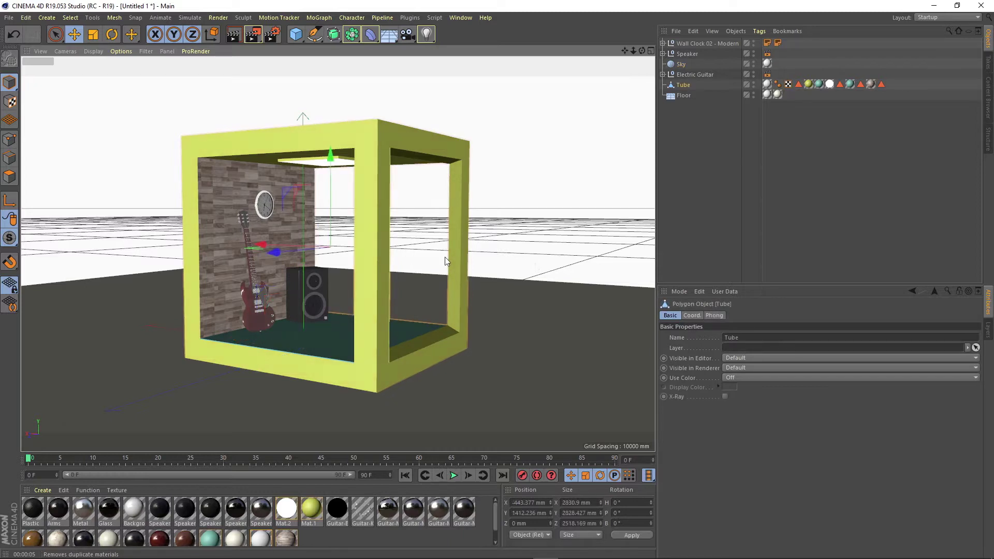
left_click(273, 34)
left_click(89, 45)
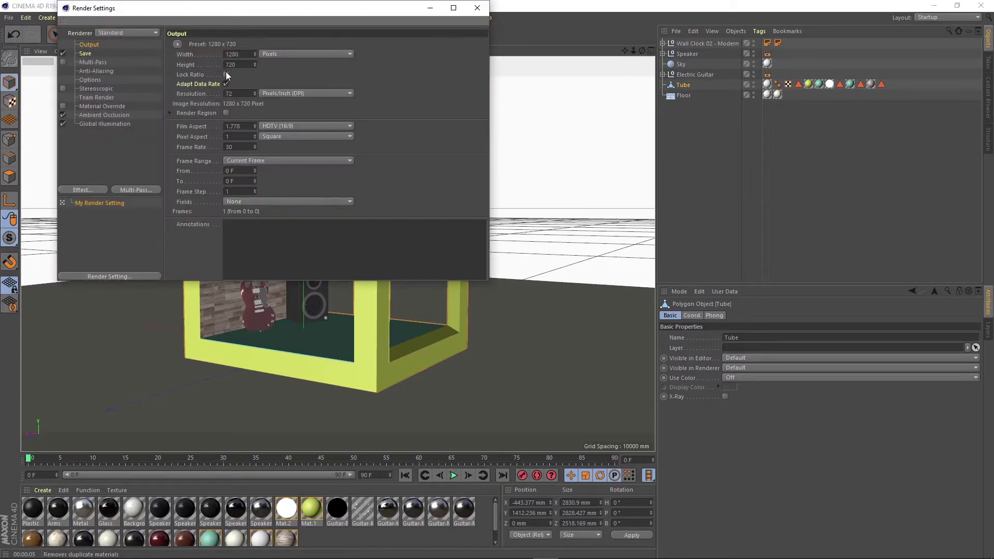
left_click(84, 53)
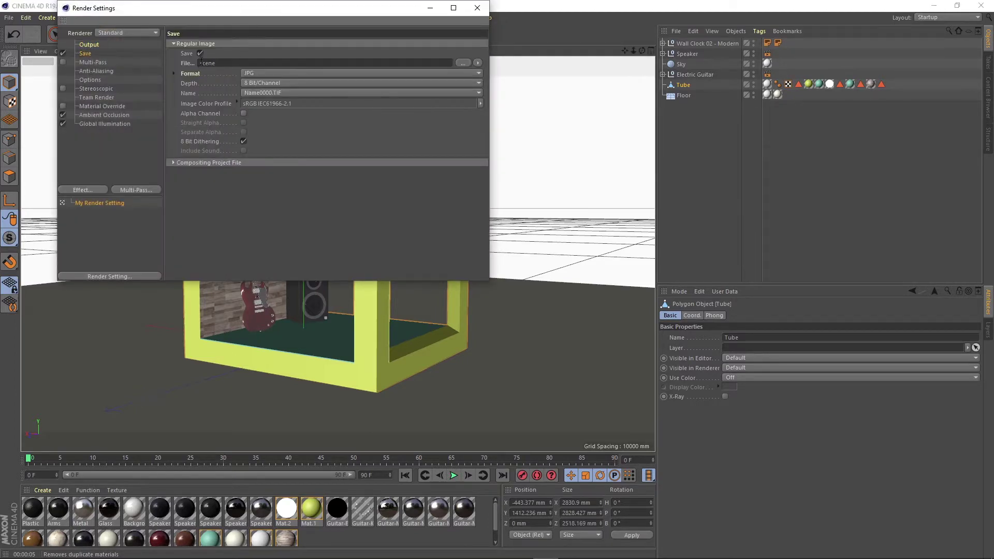
left_click(477, 8)
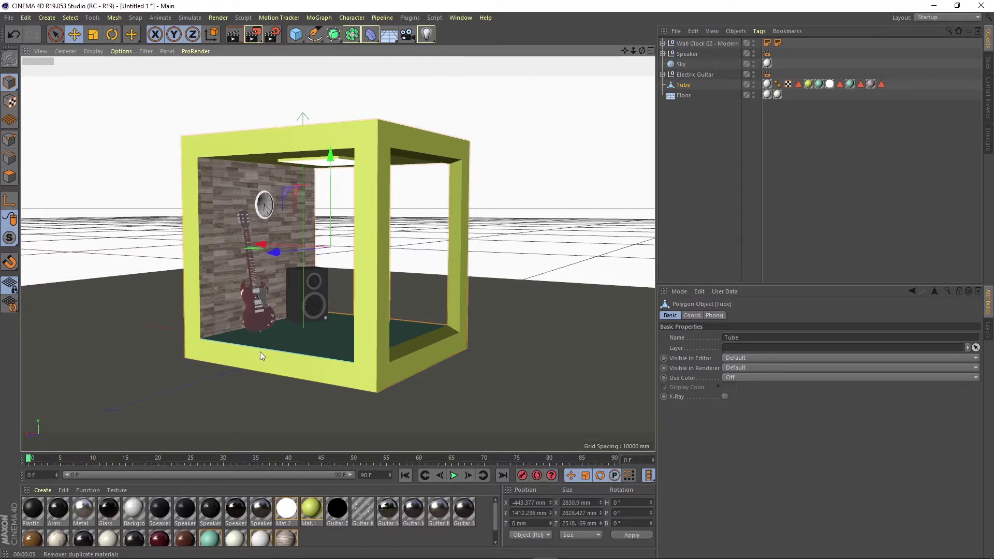
Step: Render the room scene to the Picture Viewer and enlarge the viewer to full screen
left_click(254, 33)
left_click_drag(429, 174, 331, 159)
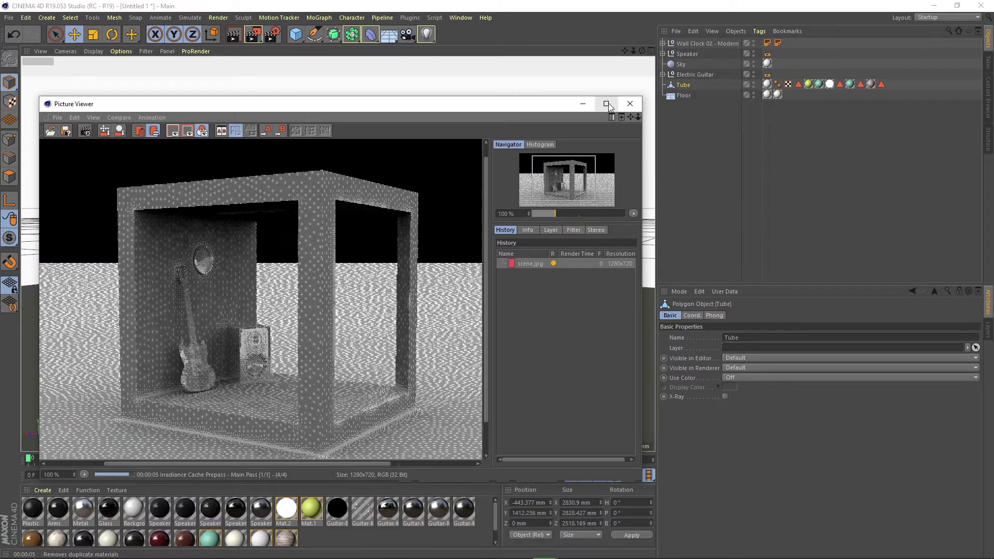
left_click(606, 104)
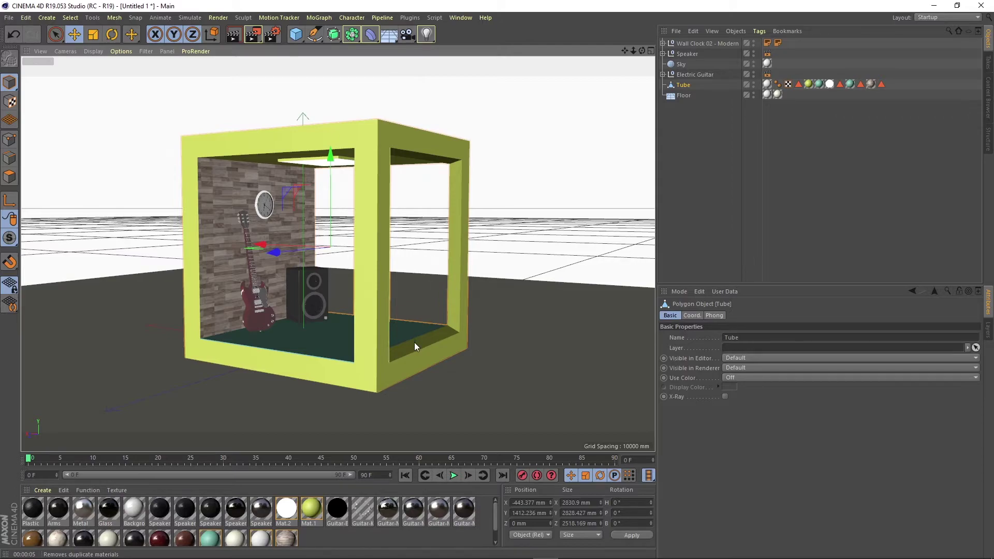
mouse_move(443, 344)
left_mouse_down("alt")
mouse_move(271, 356)
mouse_move(460, 339)
mouse_move(278, 353)
mouse_move(458, 343)
mouse_move(435, 355)
mouse_move(307, 359)
mouse_move(437, 341)
mouse_move(443, 351)
left_mouse_up("alt")
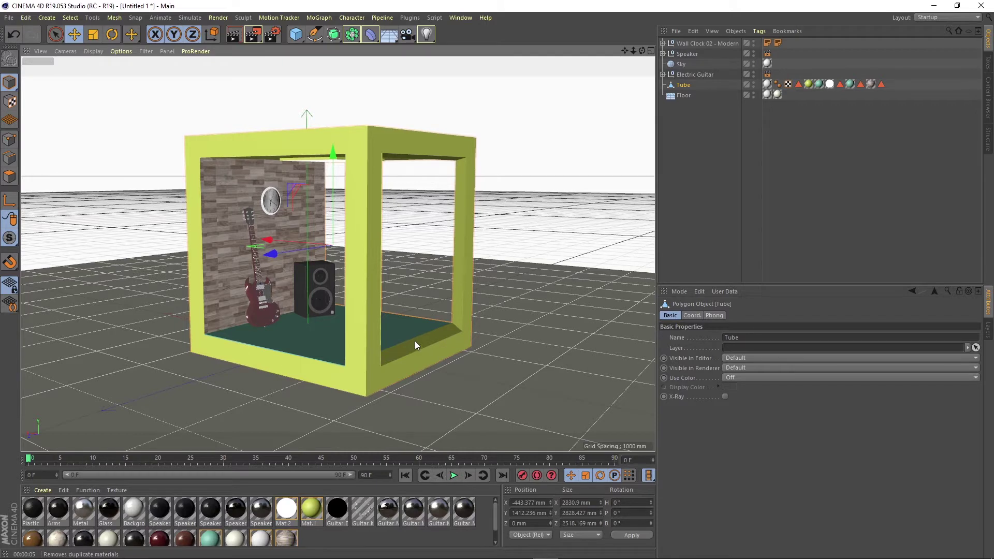
key("ctrl+shift+a")
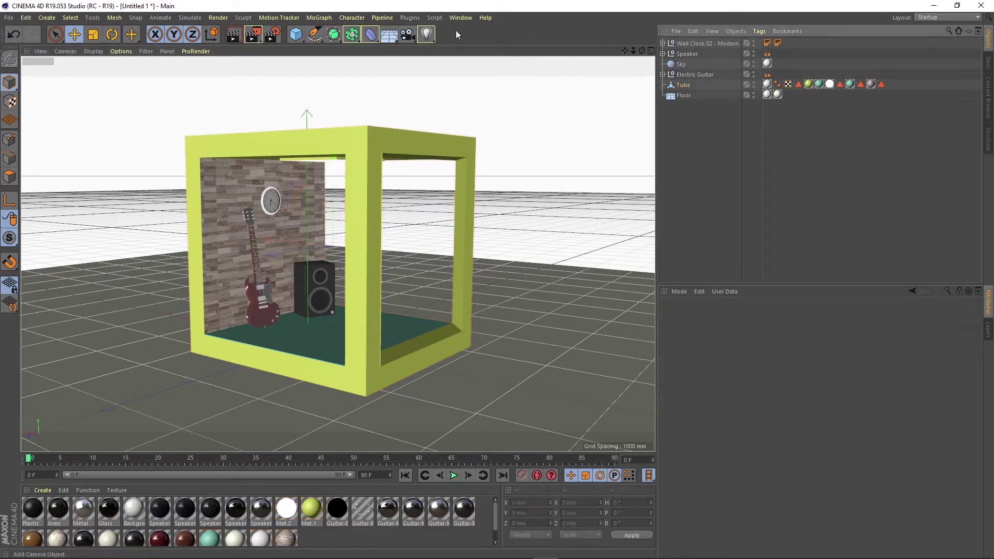
Step: Add a Perspective Camera object with a 36 mm focal length at the current view
left_click(408, 35)
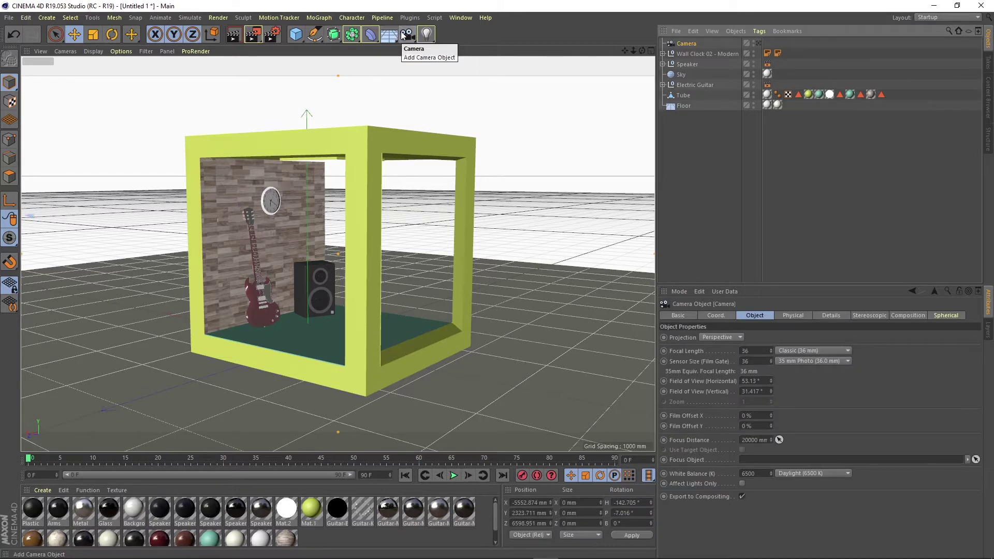
left_click(407, 35)
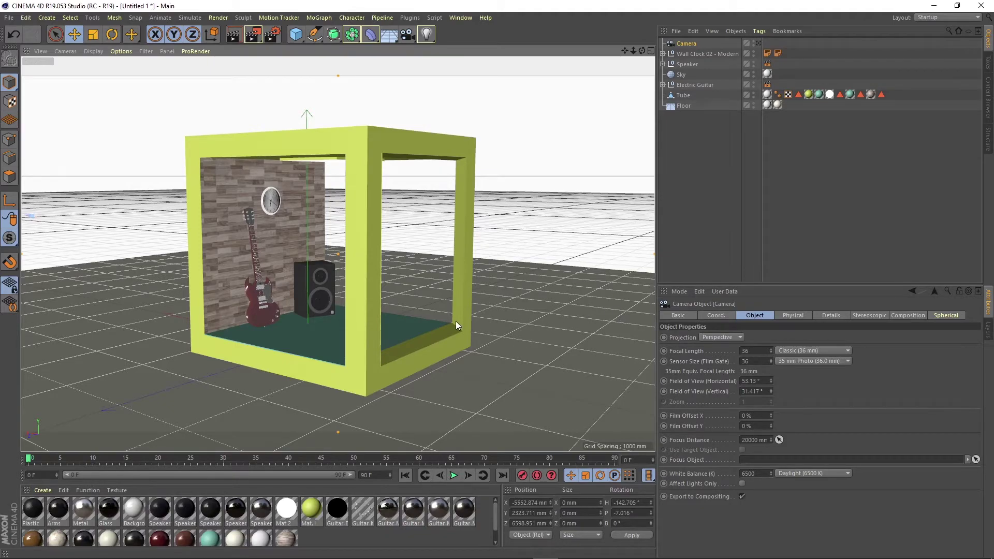
Step: Orbit out to find the new camera, then make it the active view of the room
left_click_drag(456, 345, 229, 273, "alt")
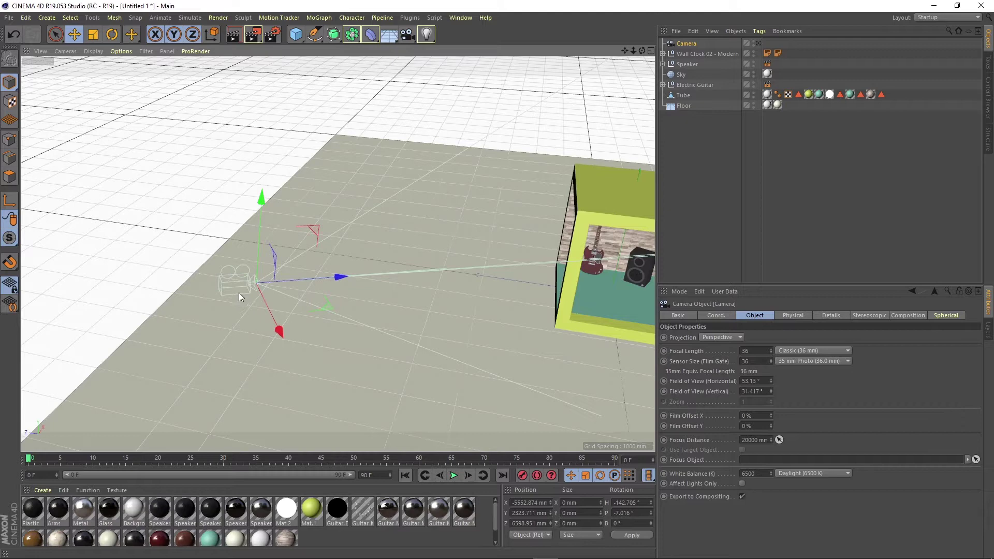
left_click(759, 42)
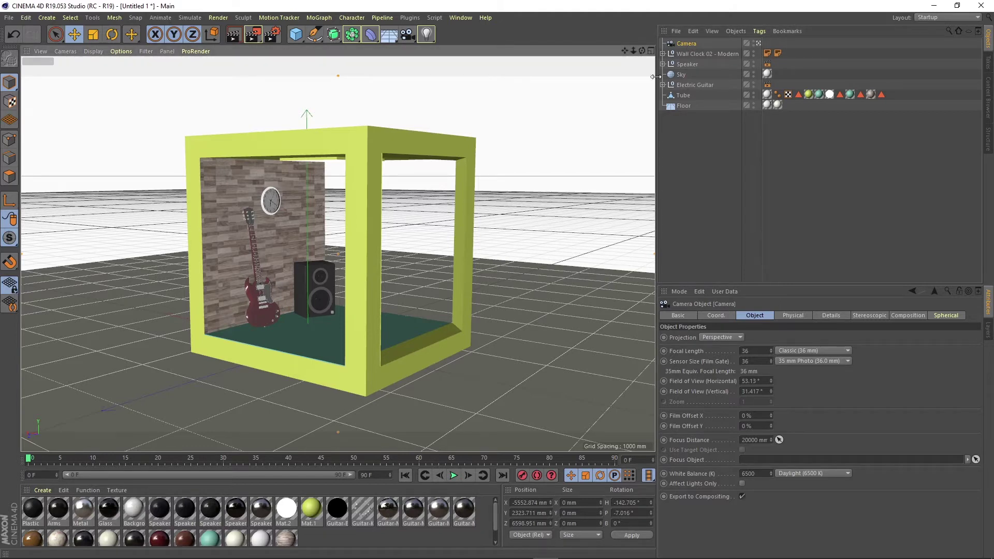
Step: Swing and pan the camera to face the room's open front, then view the camera from outside
left_click_drag(353, 380, 376, 371, "alt")
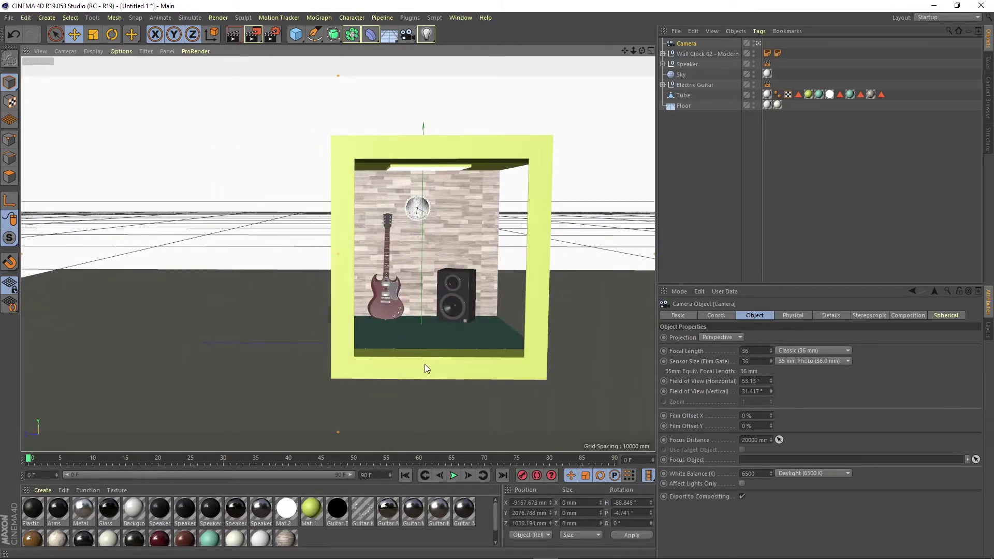
middle_click_drag(424, 365, 384, 374, "alt")
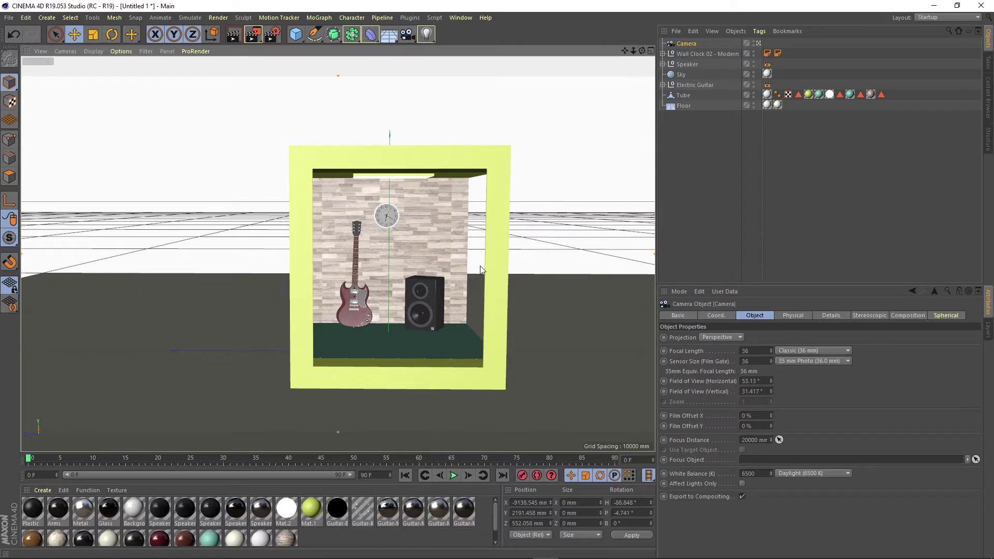
left_click(758, 43)
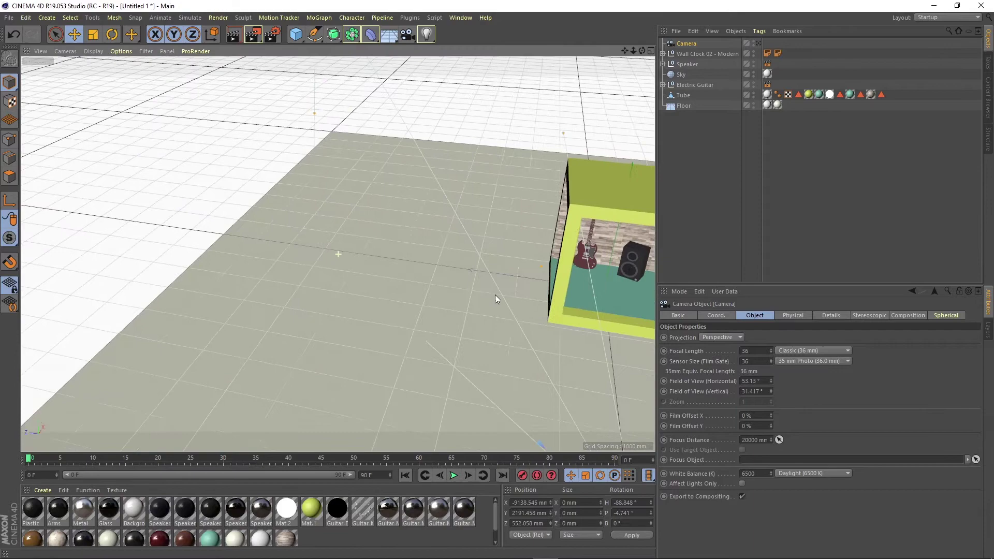
left_click_drag(495, 294, 422, 272, "alt")
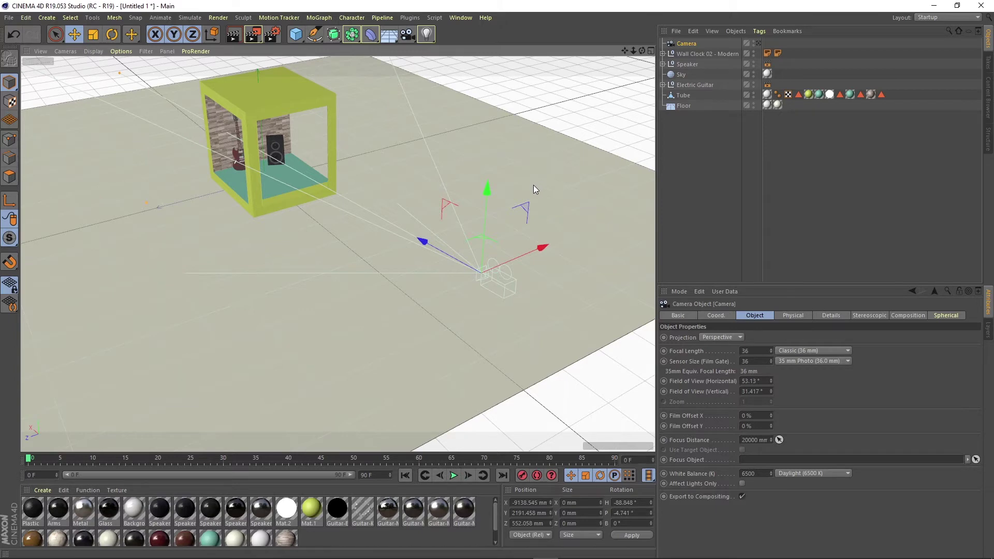
Step: Through the camera, recentre, dolly in and level so the room fills the frame
left_click(759, 43)
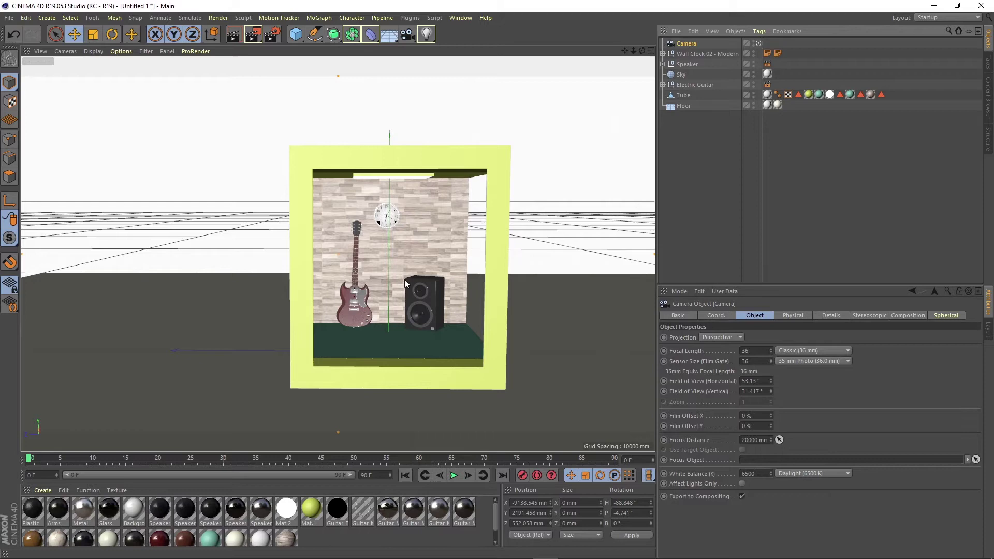
middle_click_drag(402, 301, 370, 290, "alt")
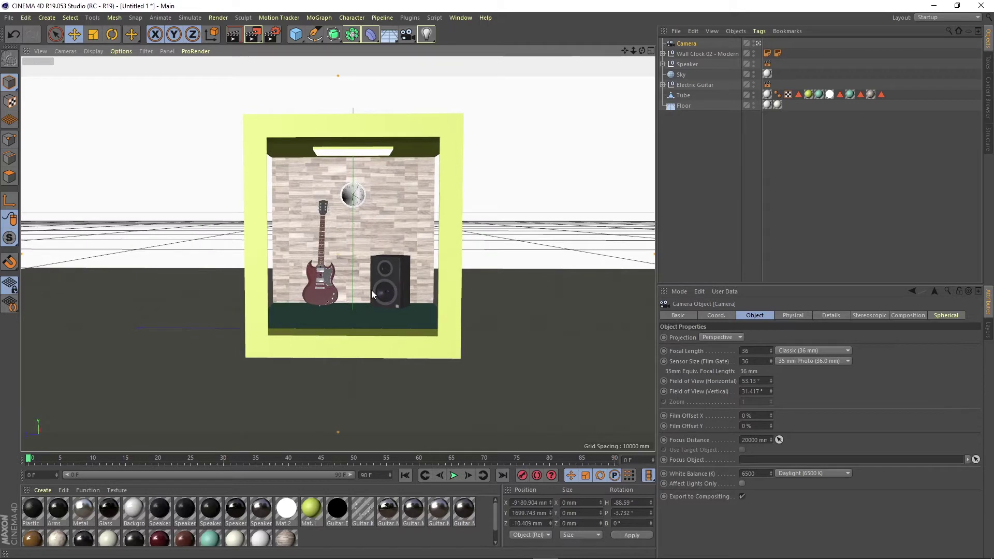
scroll(371, 290, "up", 3)
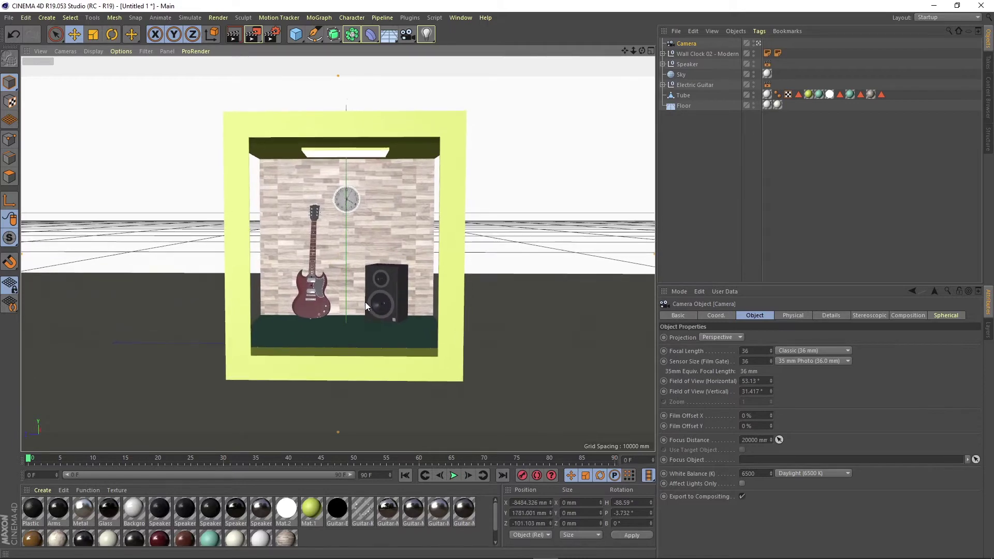
left_click_drag(364, 302, 366, 299, "alt")
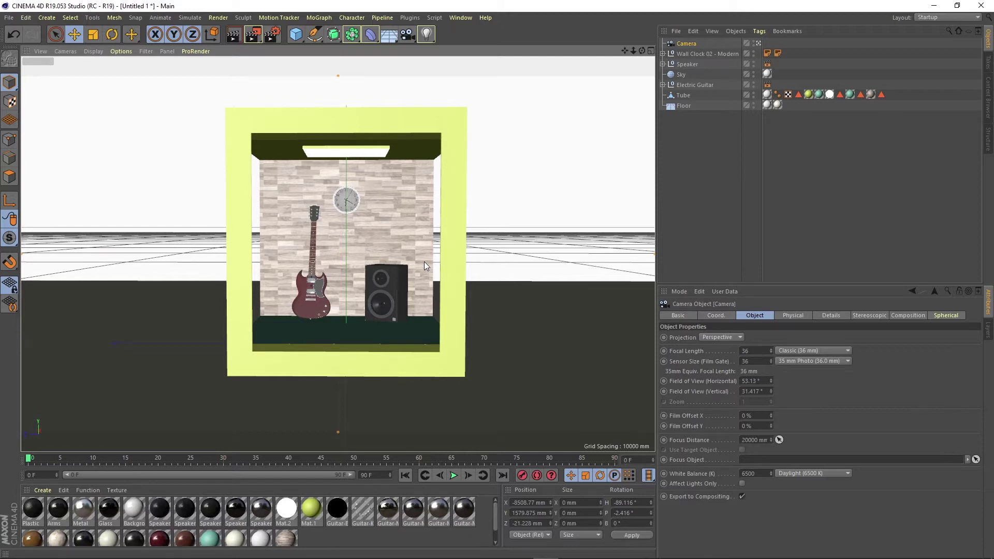
left_click(758, 43)
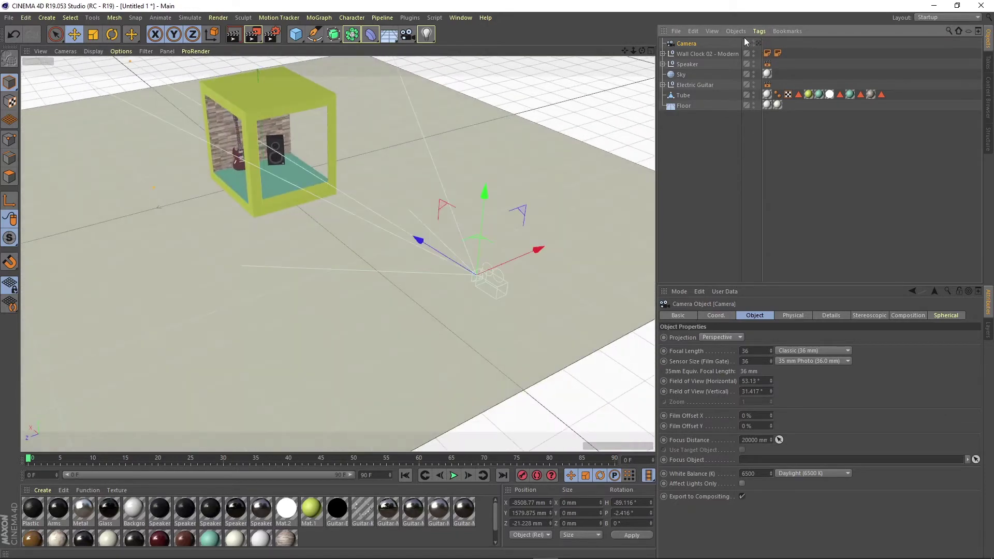
left_click_drag(434, 244, 455, 222, "alt")
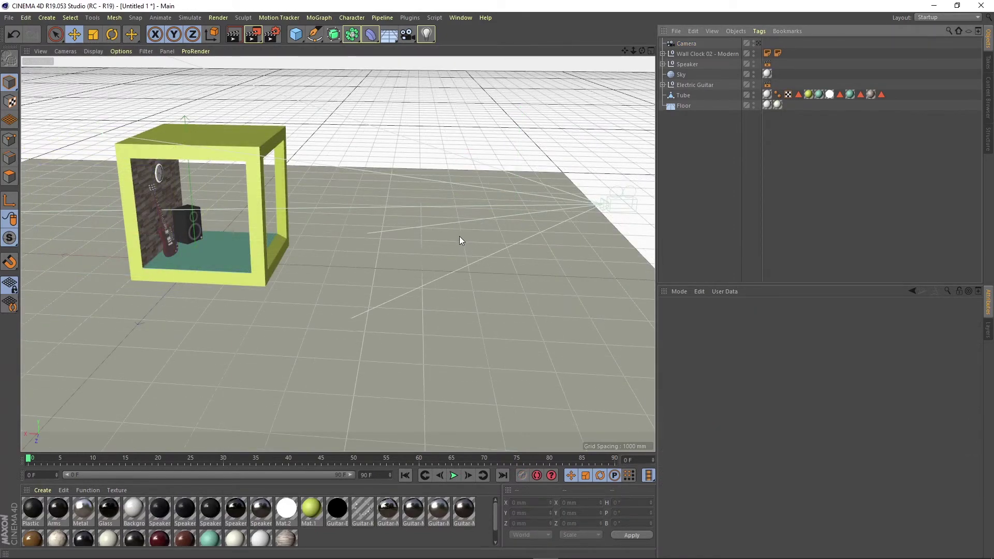
left_click_drag(311, 246, 369, 307, "alt")
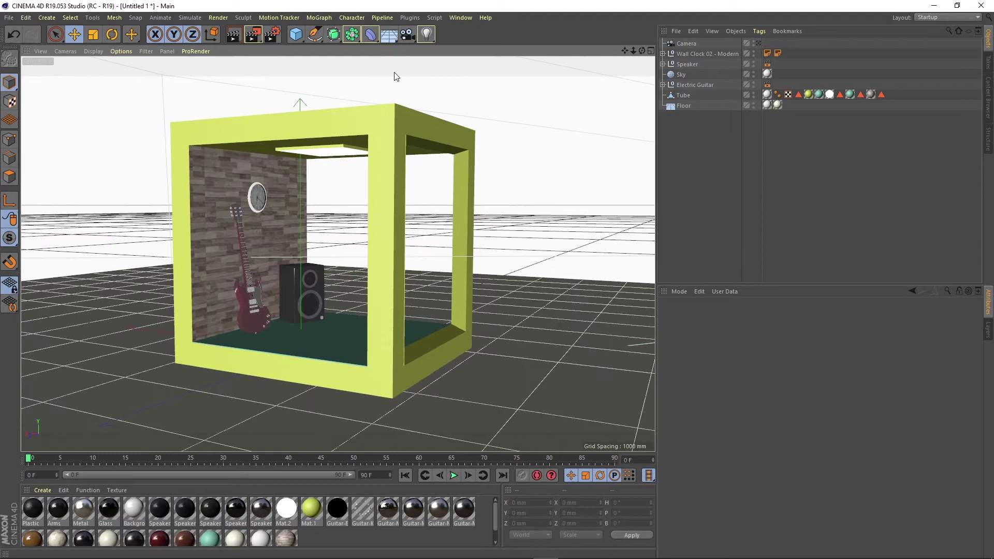
Step: Create Camera.1 from the camera flyout and compare its view with the original Camera
left_click(408, 34)
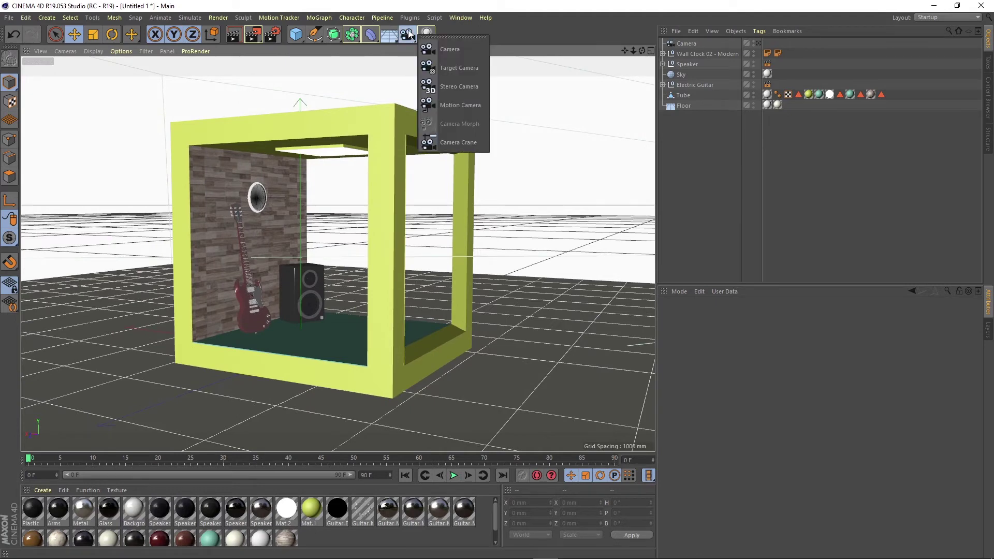
left_click(448, 45)
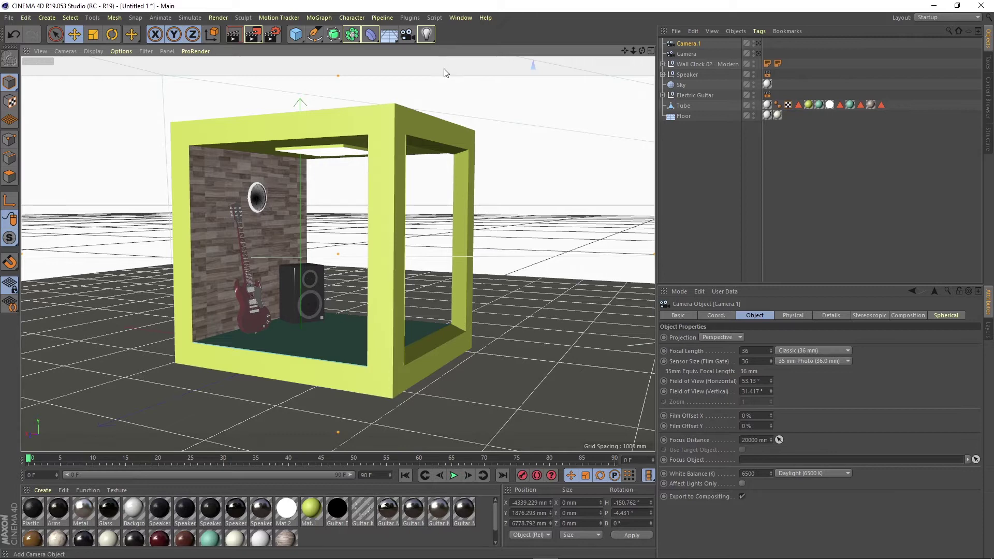
left_click(759, 54)
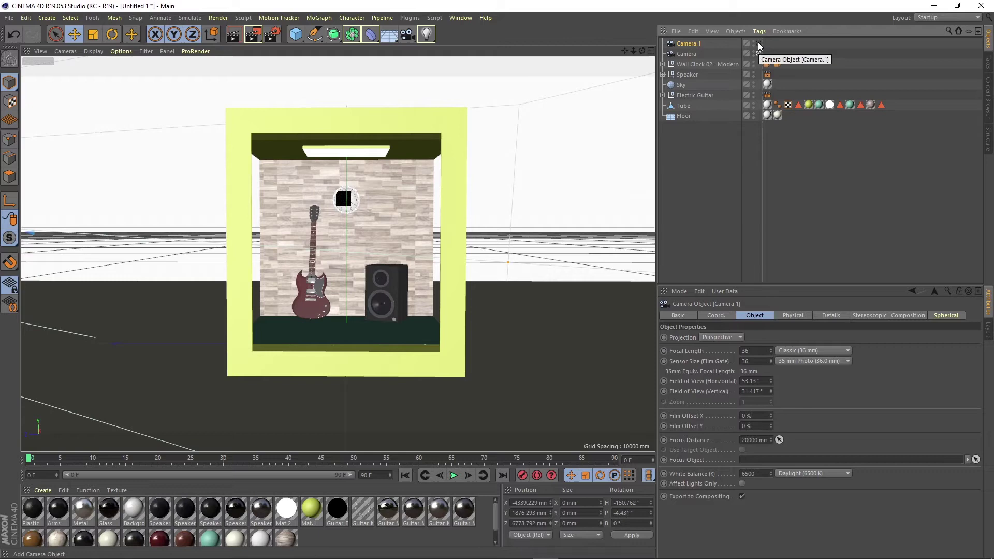
left_click(759, 43)
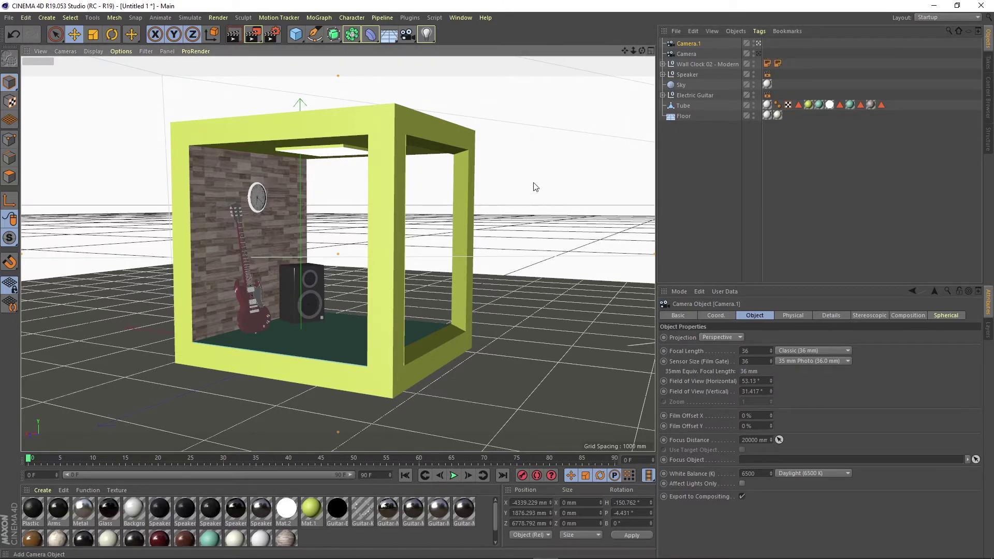
Step: Frame a close frontal view of the guitar and speaker and add Camera.2 there
left_click(759, 43)
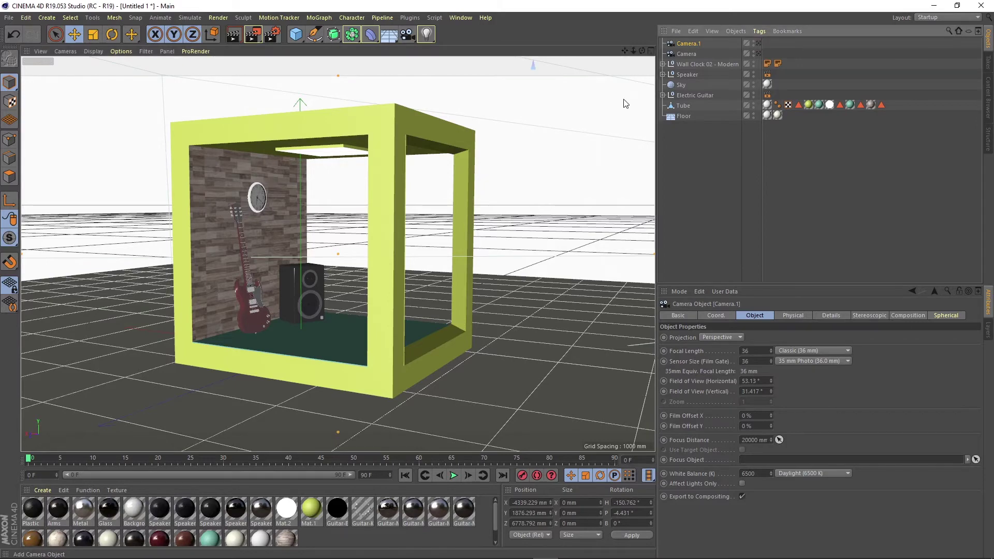
left_click_drag(380, 266, 362, 315, "alt")
left_click(407, 34)
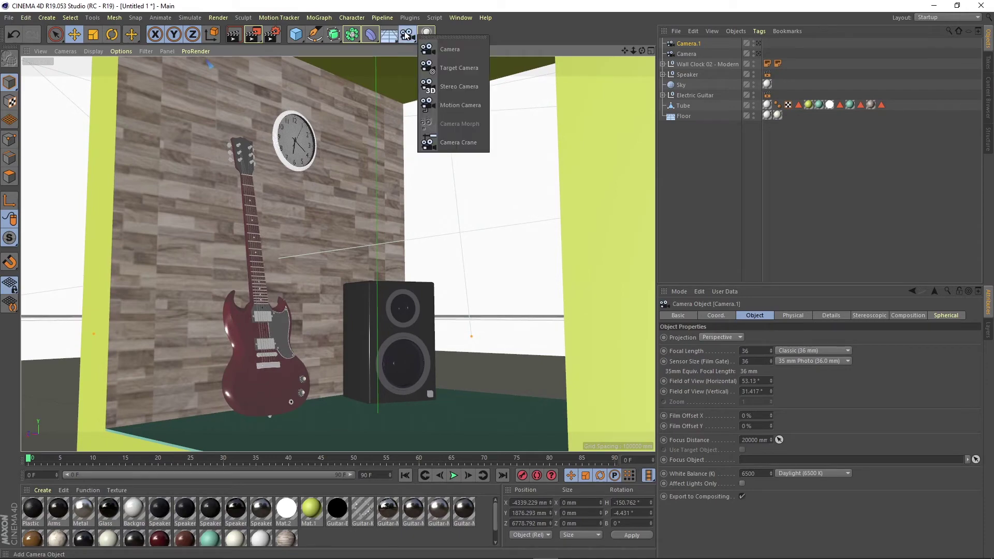
left_click(465, 46)
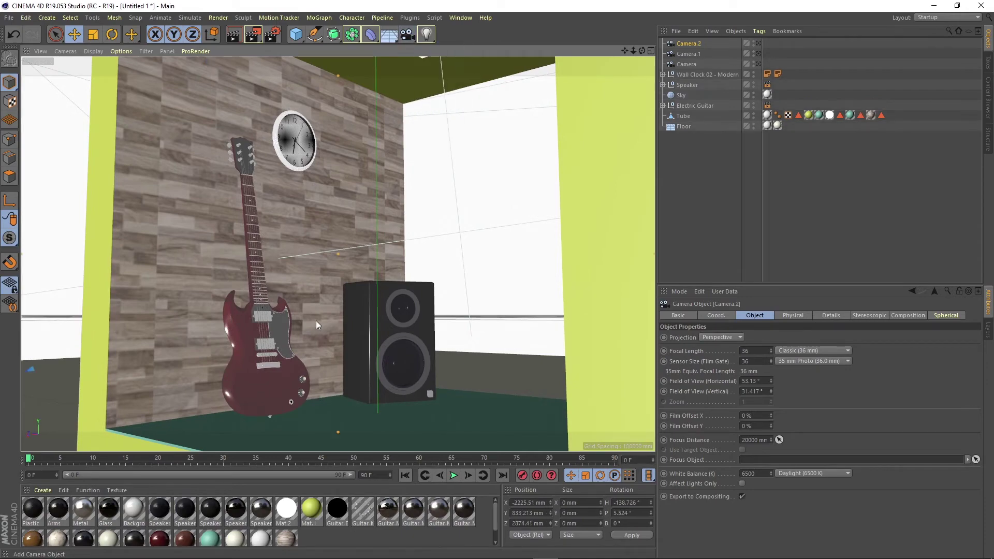
Step: Pull back to a wide exterior angle of the room and add Camera.3
scroll(316, 321, "down", 5)
left_click_drag(439, 343, 352, 313, "alt")
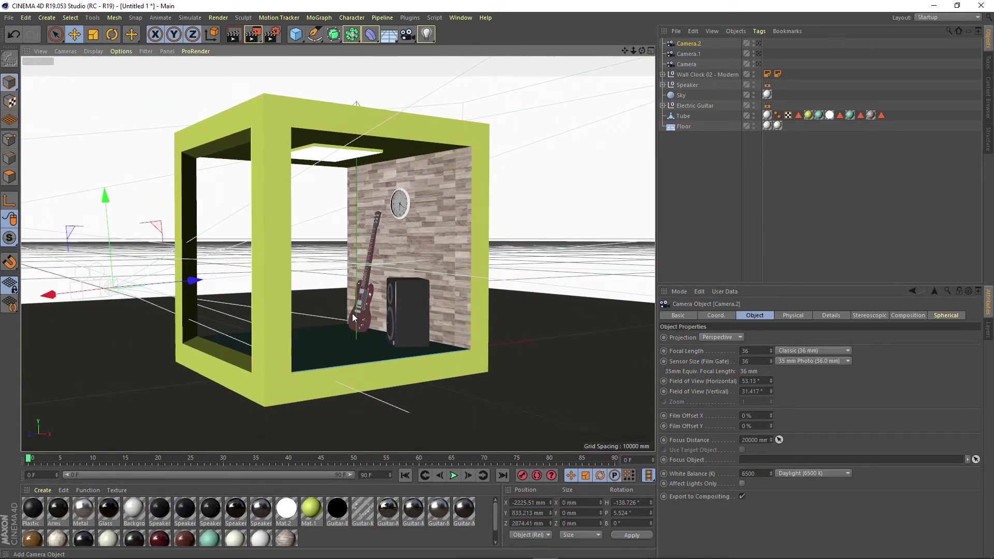
left_click(406, 34)
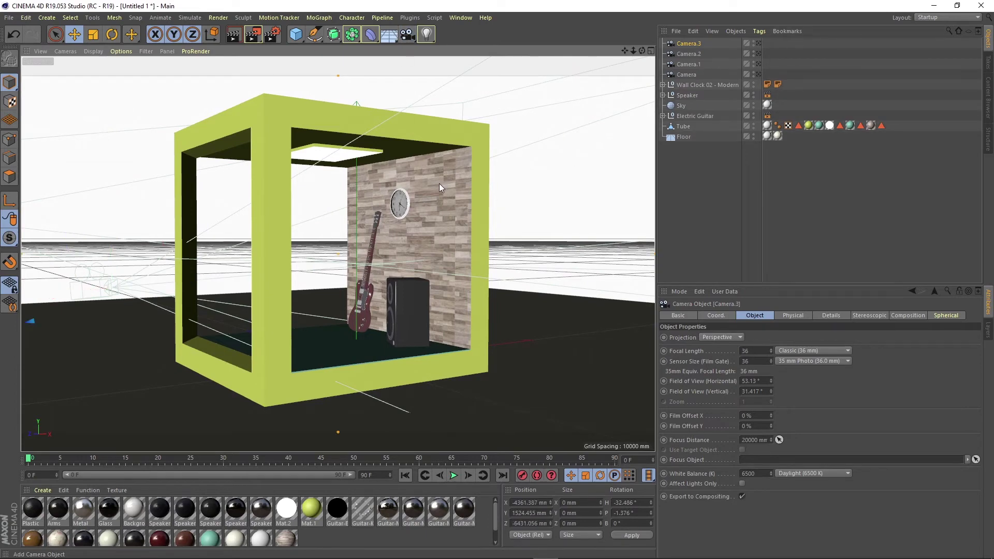
left_click(687, 73)
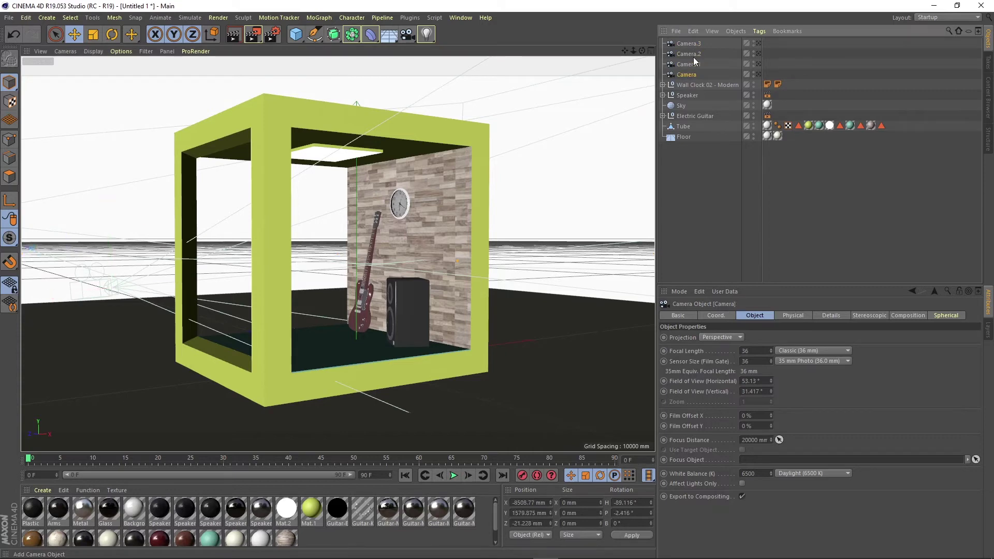
left_click(759, 73)
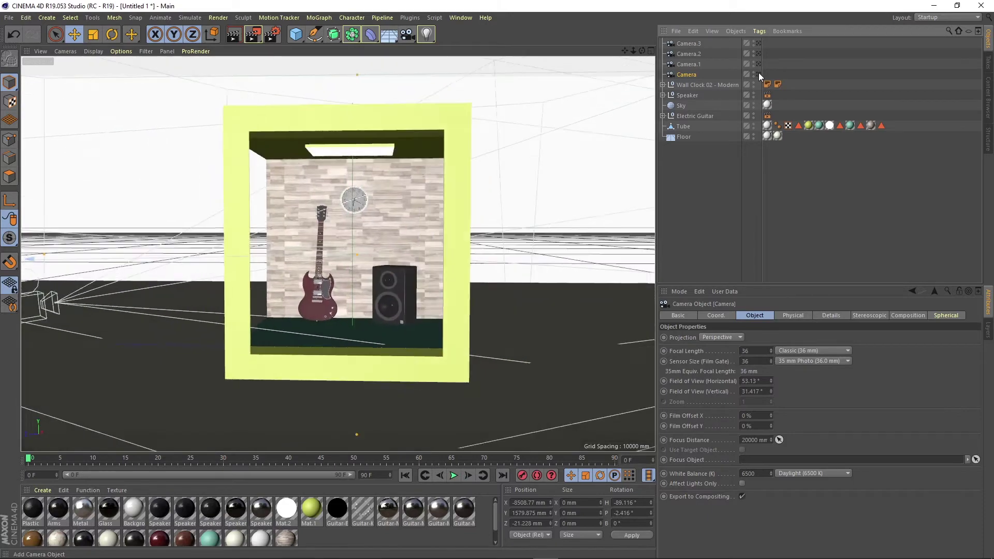
left_click(758, 63)
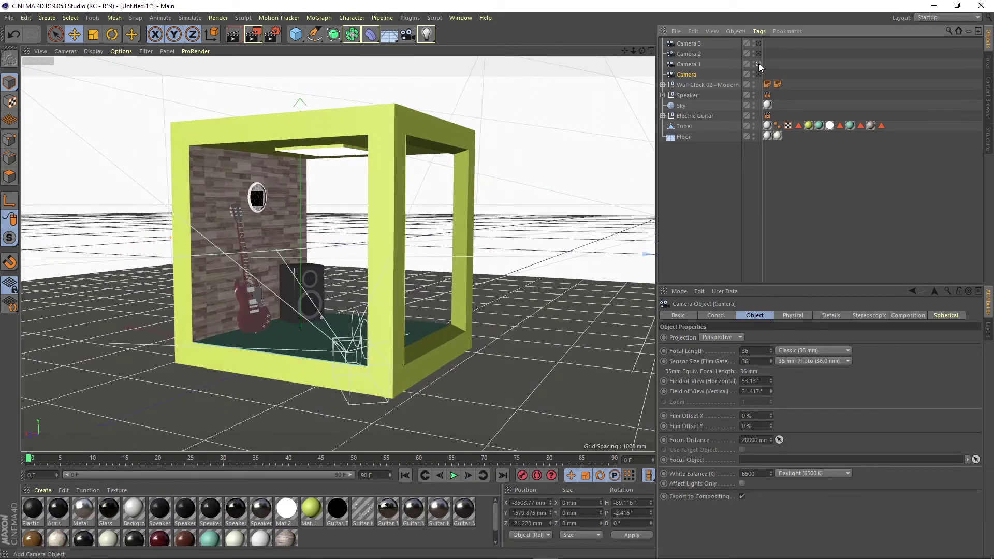
left_click(759, 53)
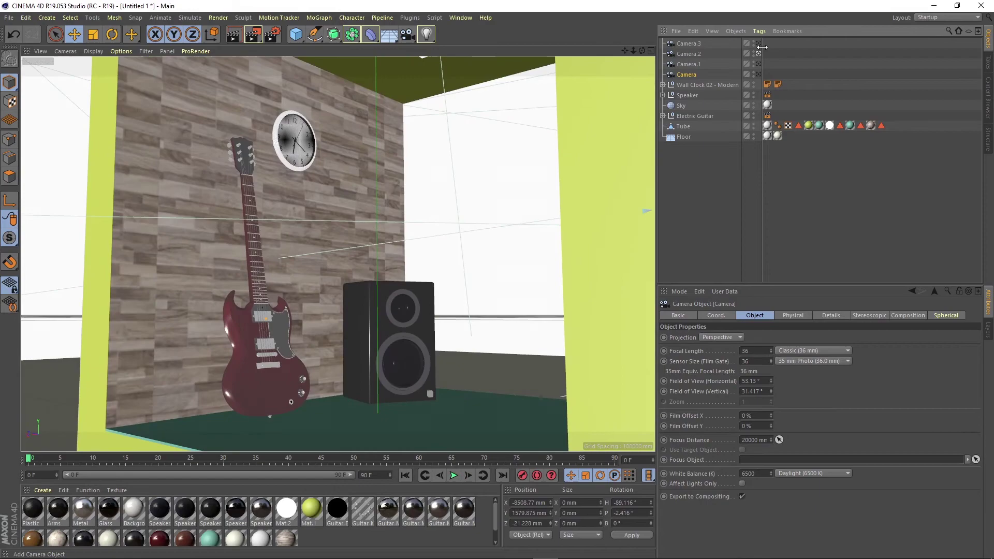
left_click(758, 43)
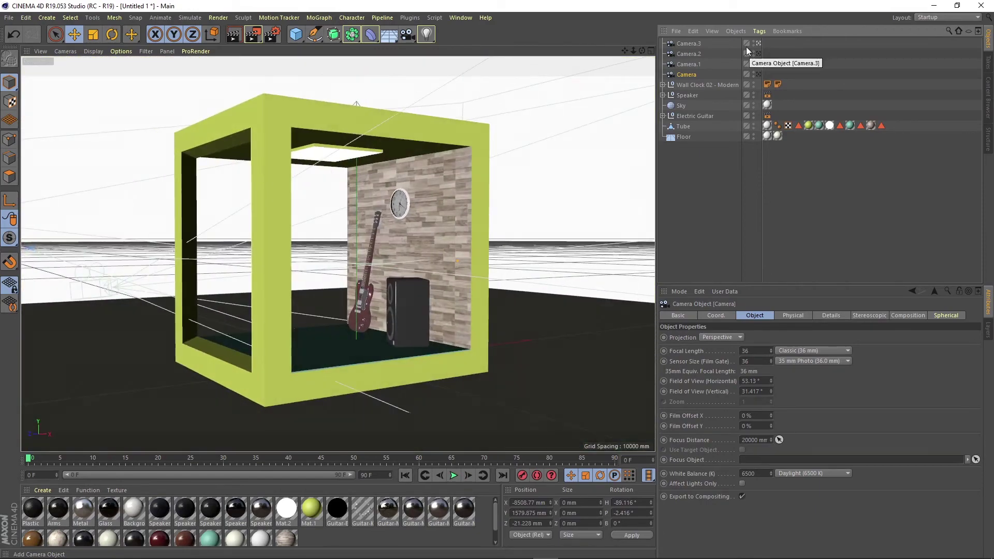
Step: Render Camera.3's exterior view with Shift+R and close the Picture Viewer
key("shift+r")
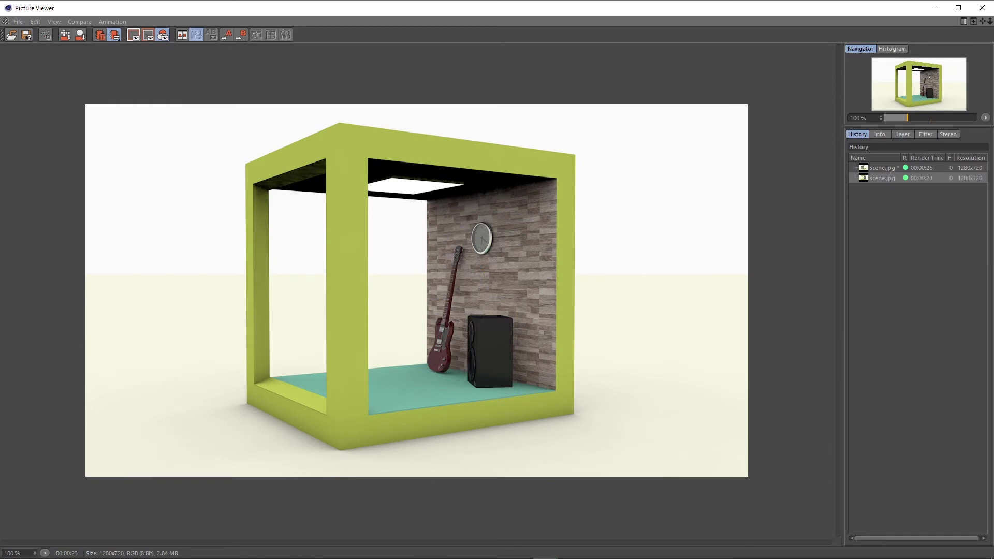
left_click(983, 8)
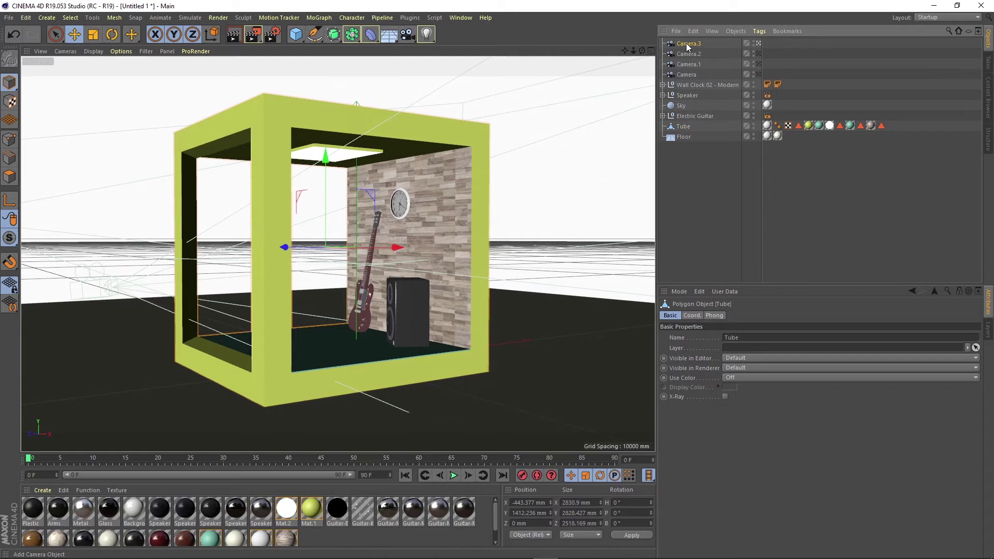
Step: Look through Camera.2 and orbit and pan for a closer shot of guitar, speaker and clock
left_click(688, 75)
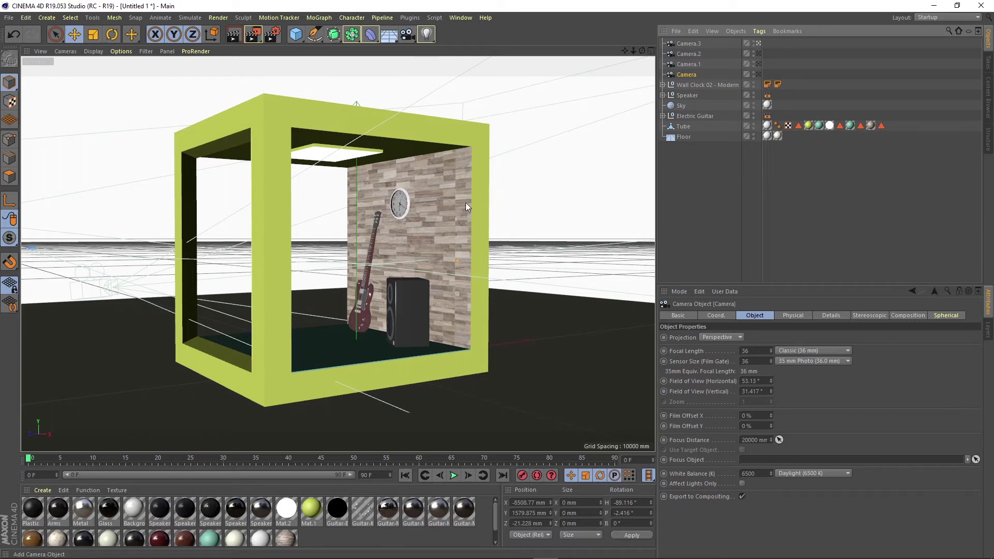
left_click(758, 53)
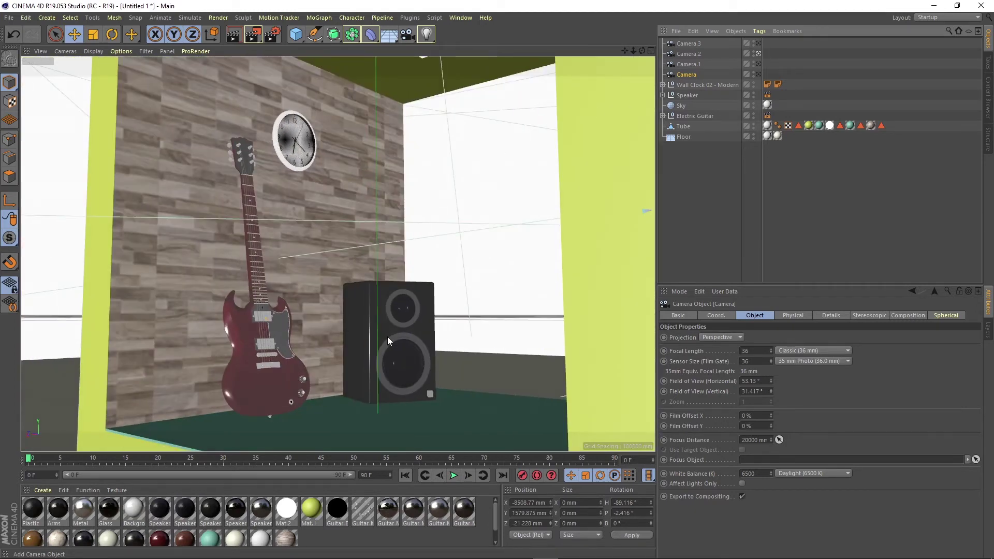
left_click_drag(387, 336, 387, 347, "alt")
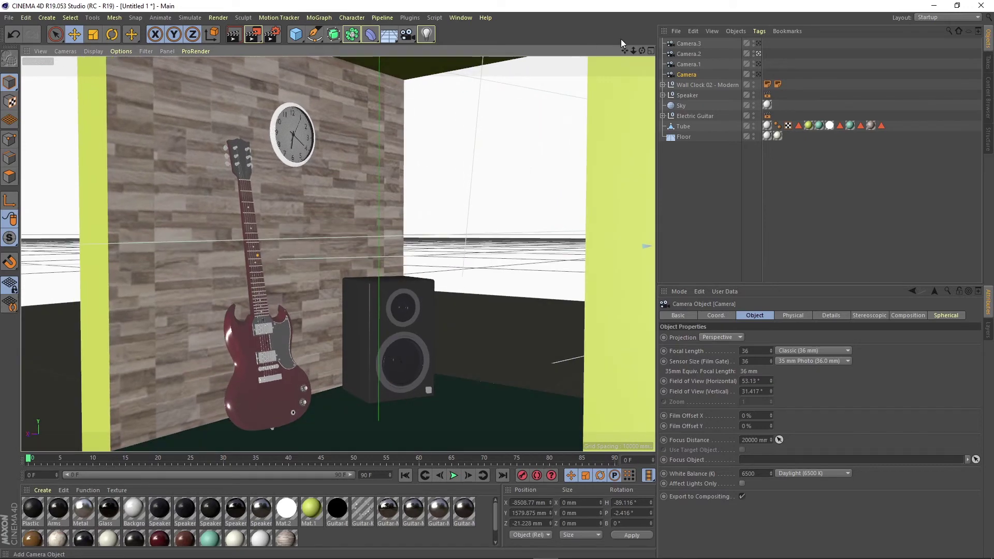
left_click_drag(633, 51, 635, 60)
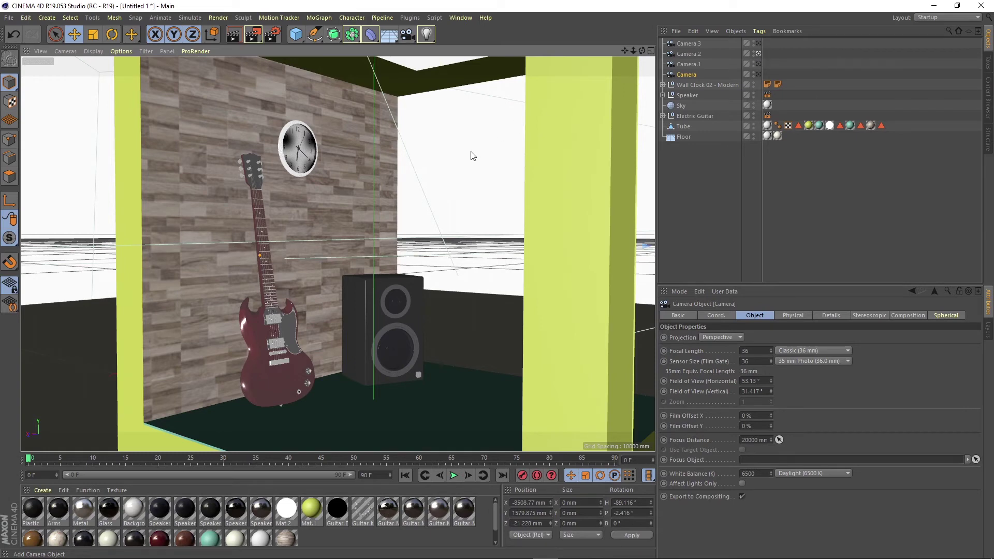
Step: Select Camera.2 and turn off its camera view to show the room with all four cameras
left_click(279, 332)
left_click(374, 336)
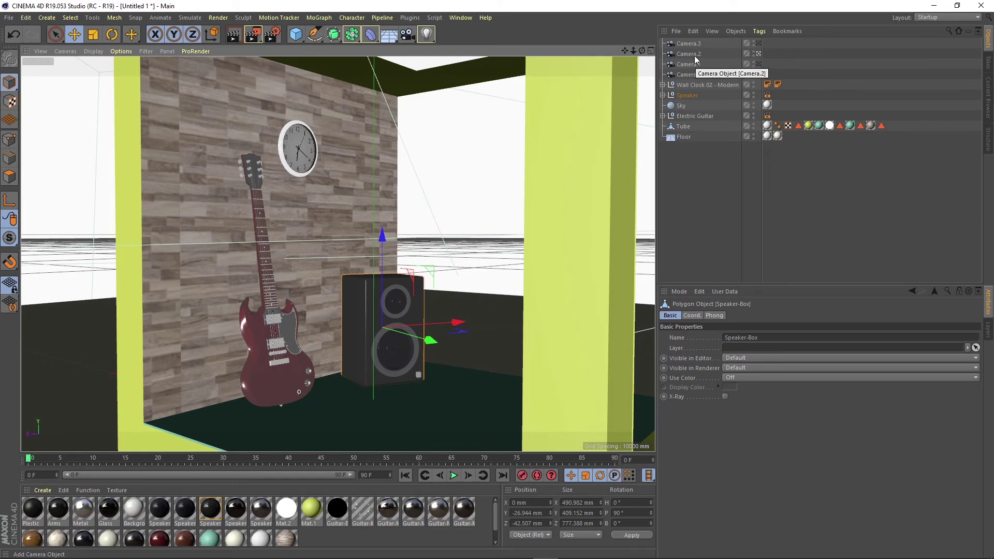
left_click(756, 54)
left_click(759, 53)
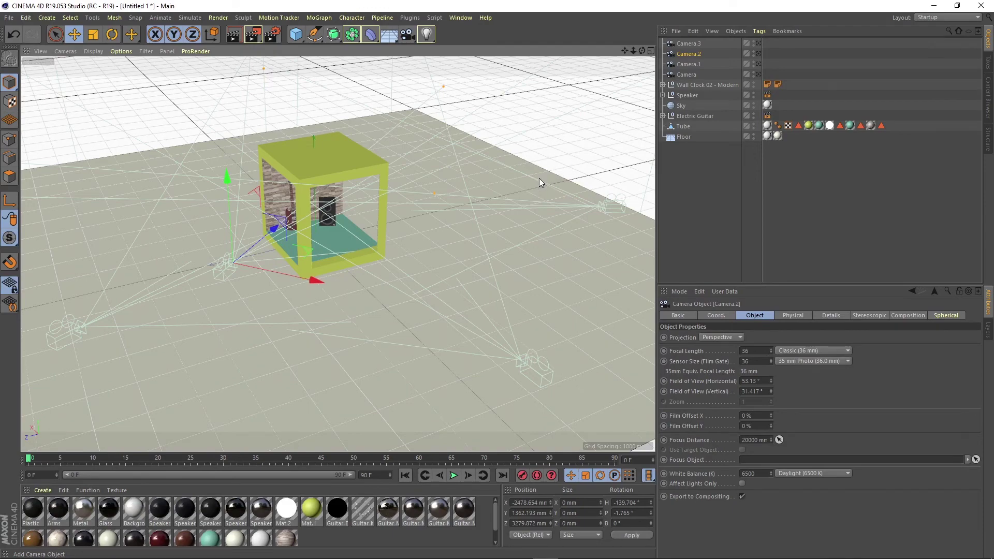
Step: Preview Camera.3, Camera.2 and Camera.1, then view the room front-on through the original Camera
left_click(758, 44)
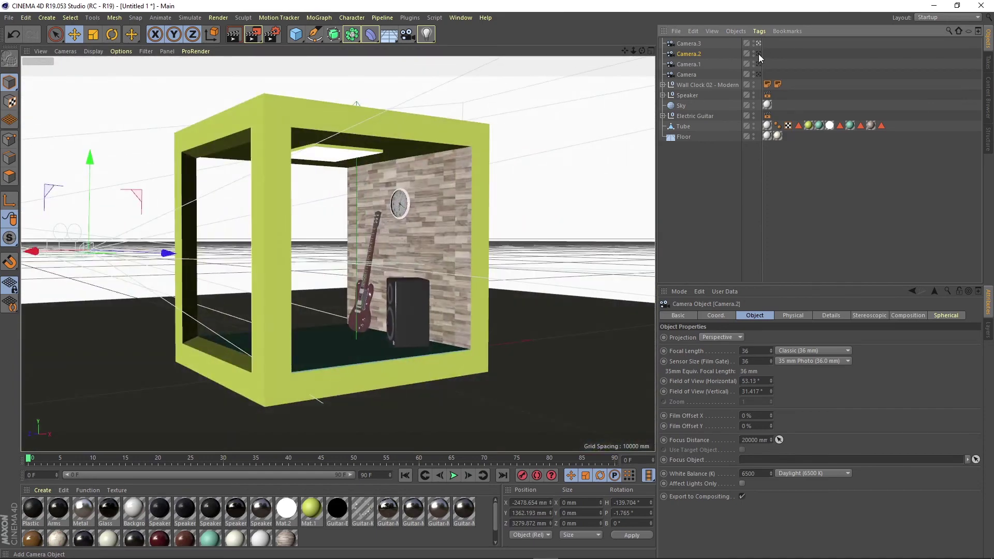
left_click(759, 54)
left_click(759, 61)
left_click(759, 75)
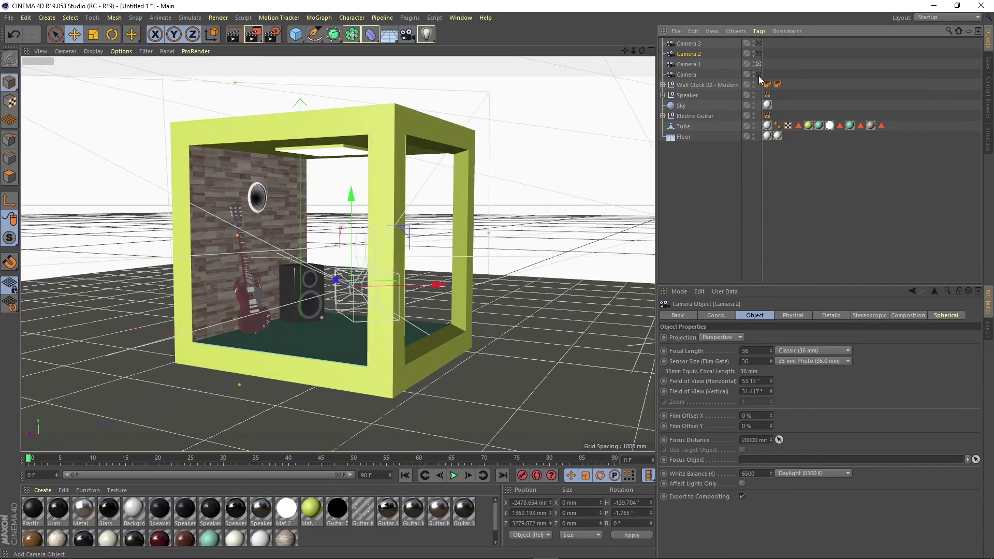
left_click(759, 75)
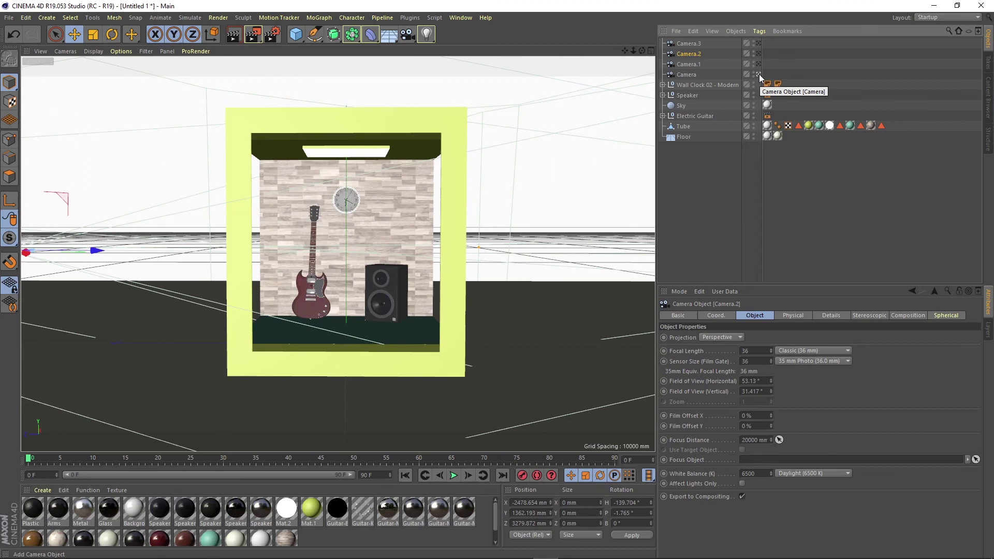